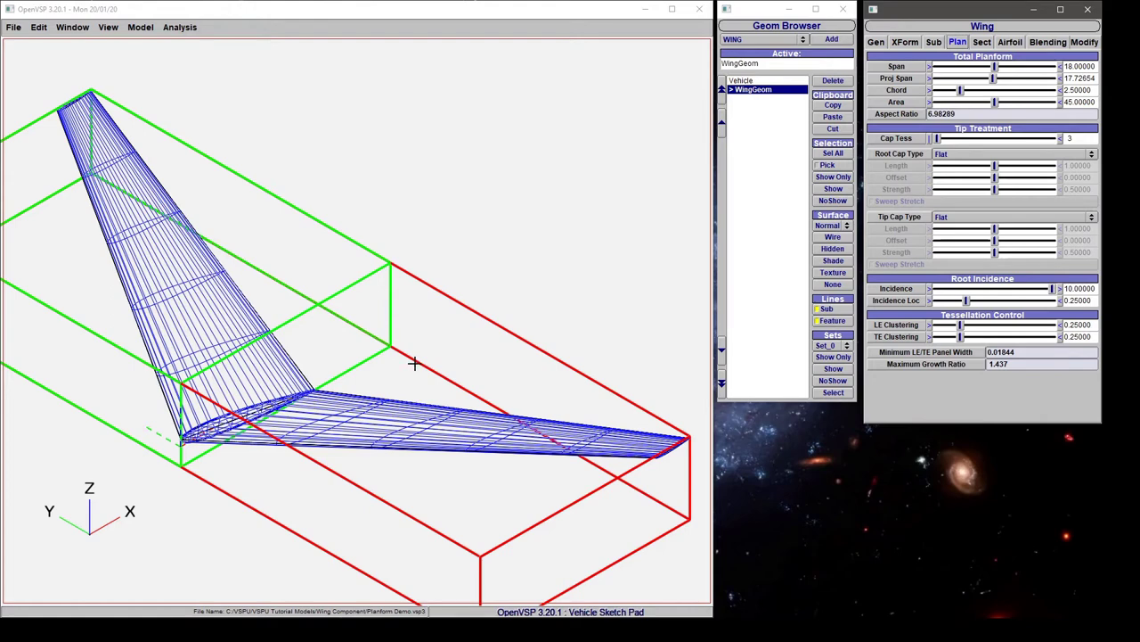
Check the wing section parameters, then view the wing from the front and frame it
click(983, 42)
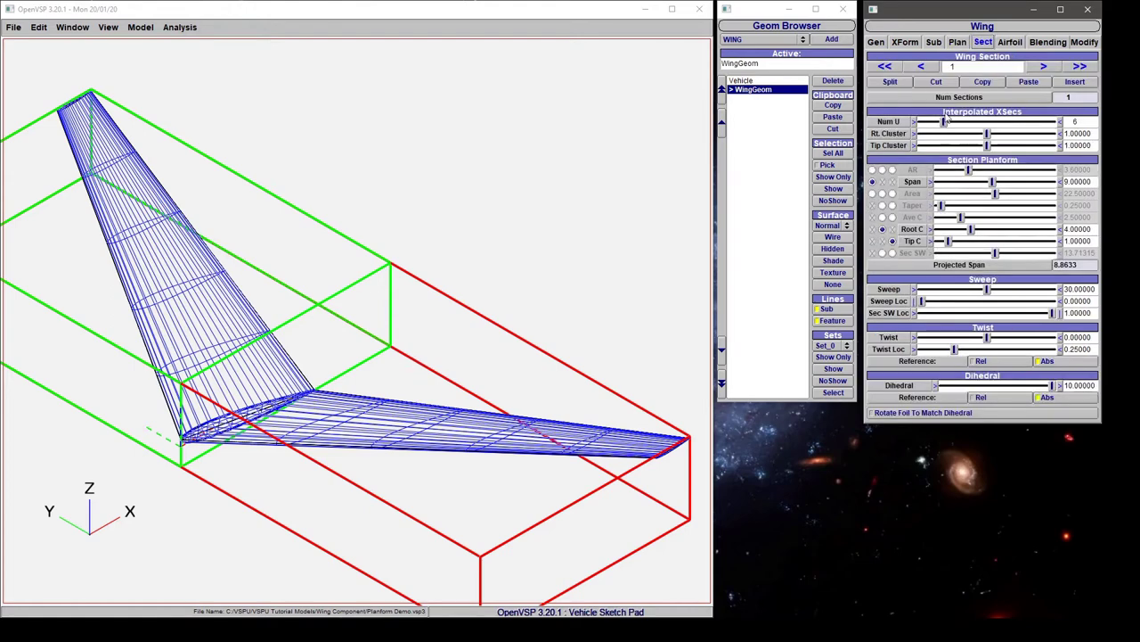
click(957, 43)
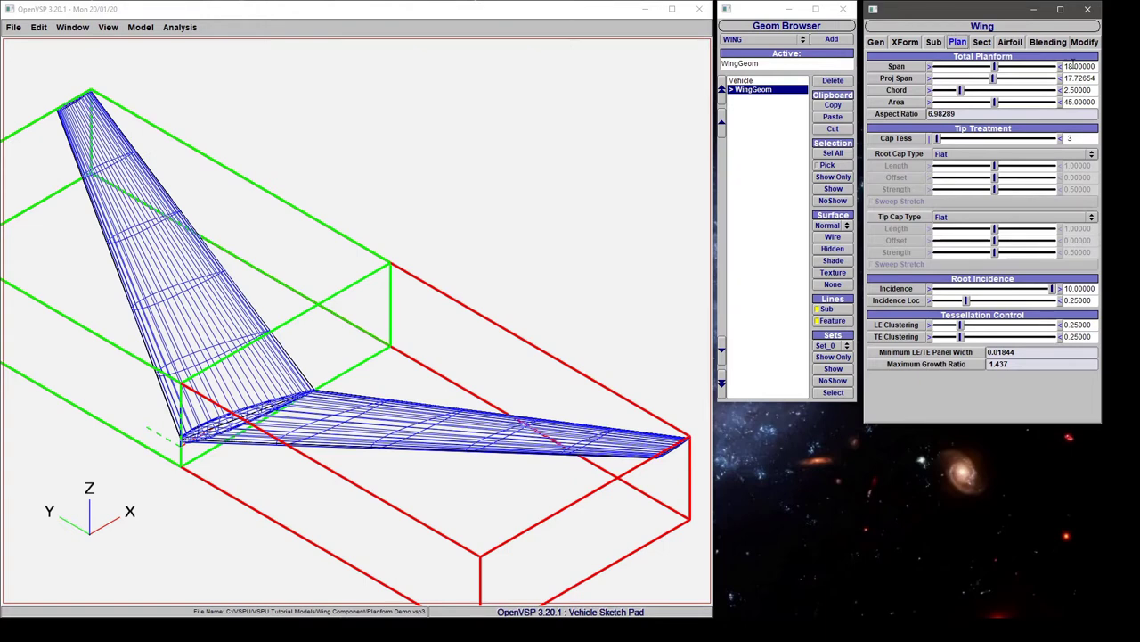
click(182, 431)
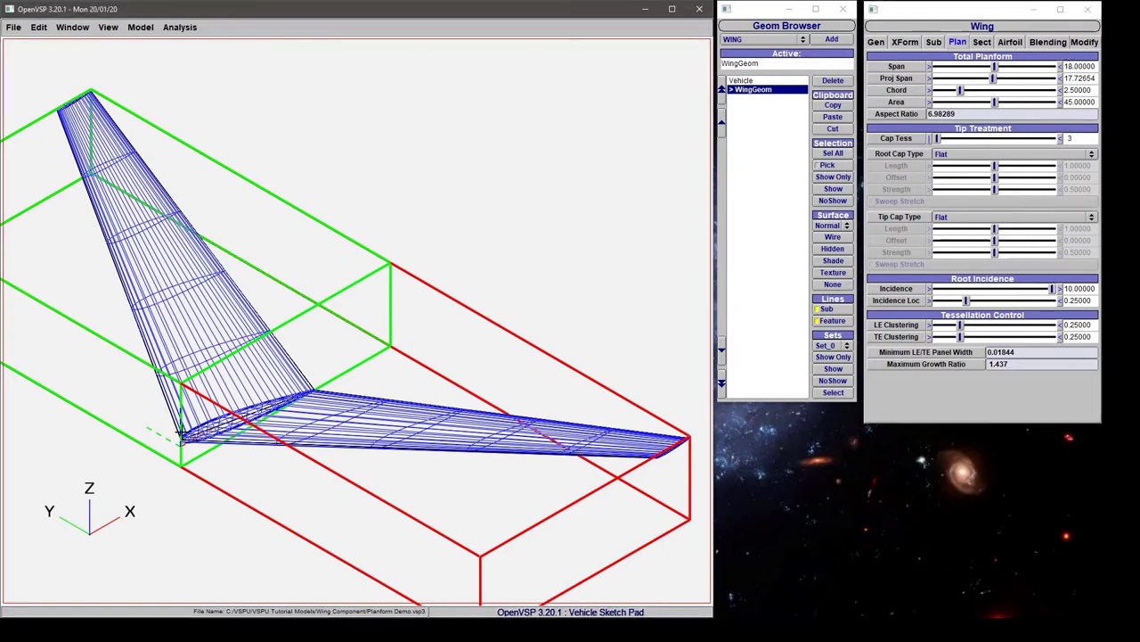
key(F6)
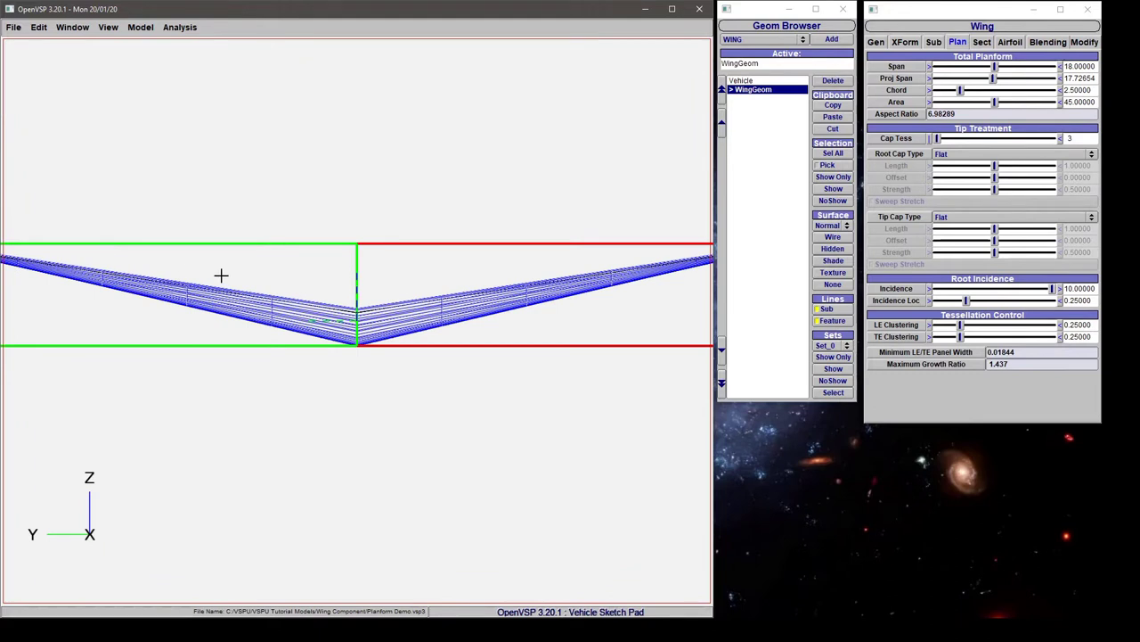
right_drag(221, 276, 299, 319)
scroll(356, 303, down, 2)
right_drag(324, 279, 335, 295)
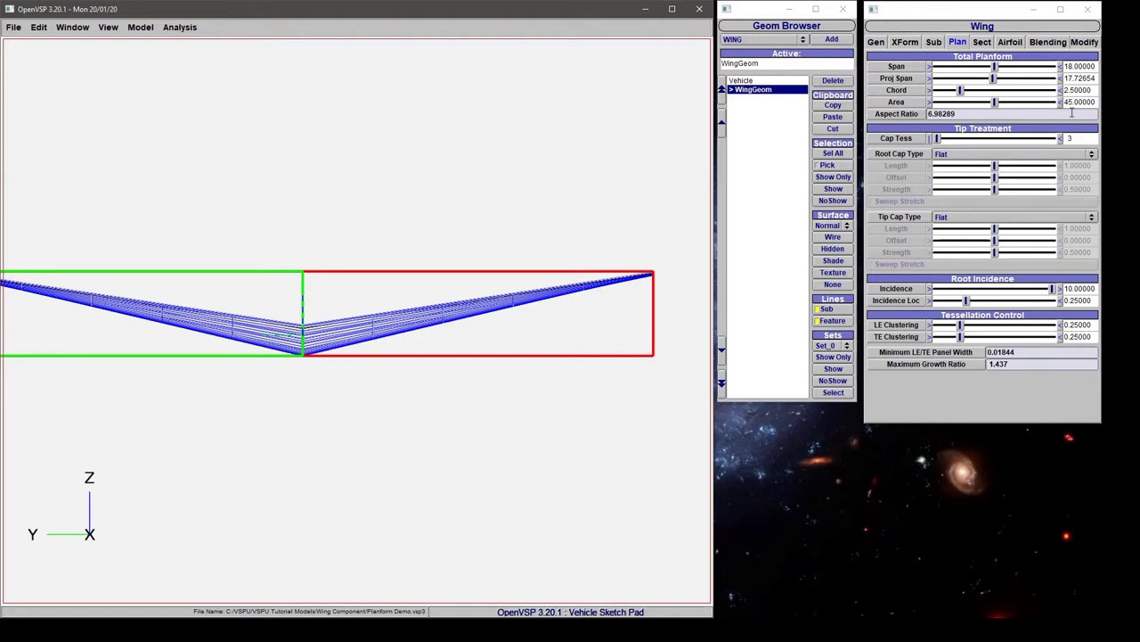
View the wing from above and pan to centre the planform
key(F5)
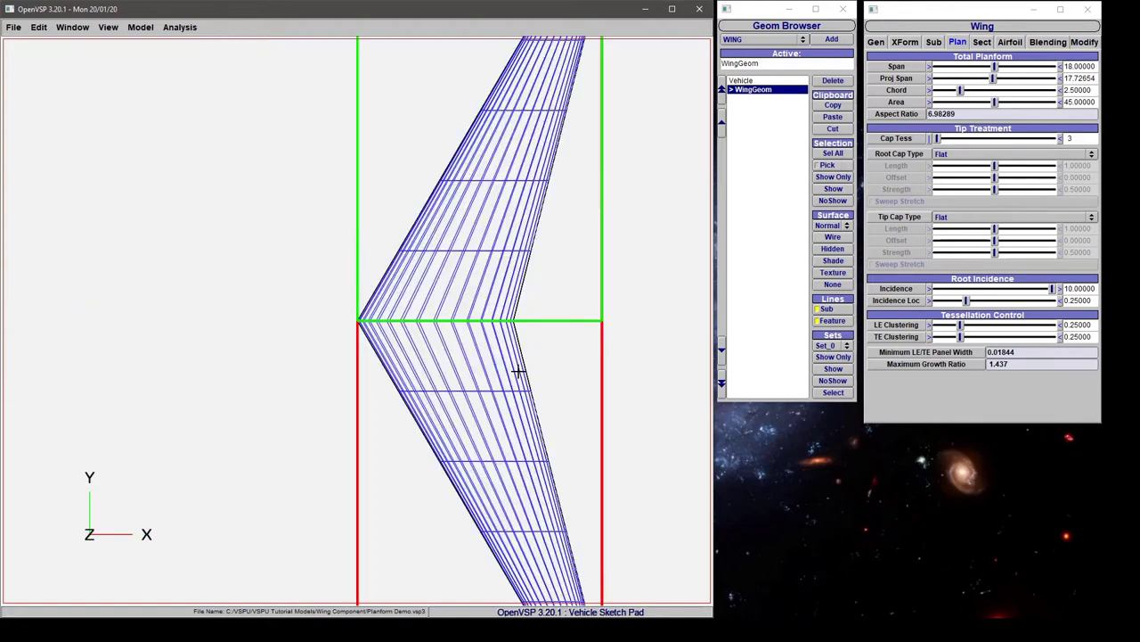
right_drag(489, 360, 379, 371)
scroll(374, 370, down, 3)
scroll(370, 368, up, 2)
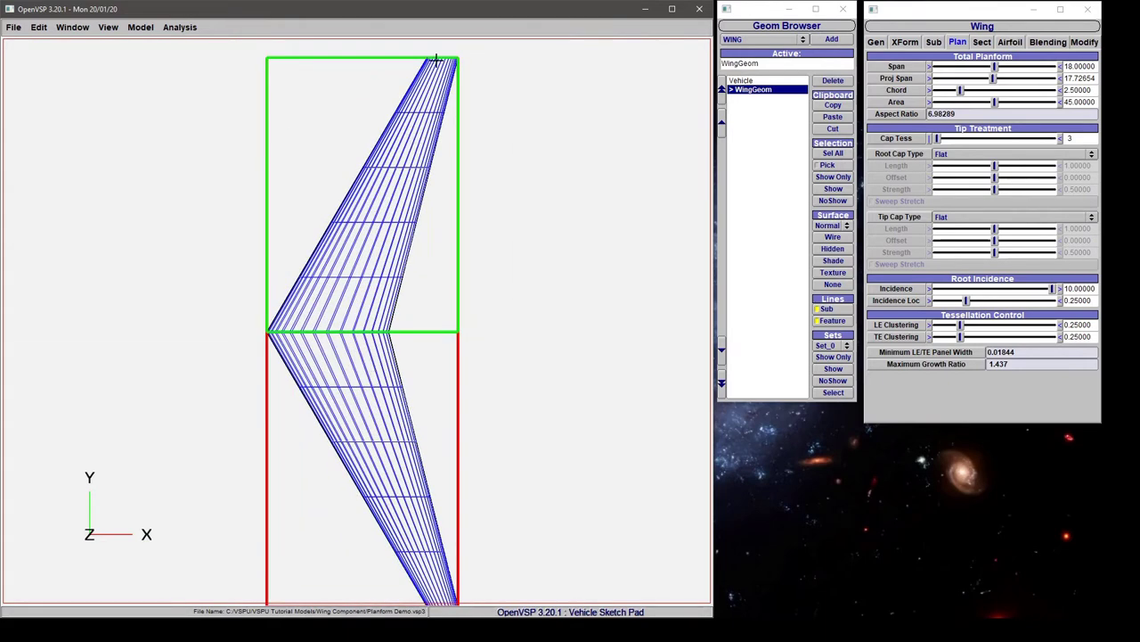
right_drag(458, 565, 407, 484)
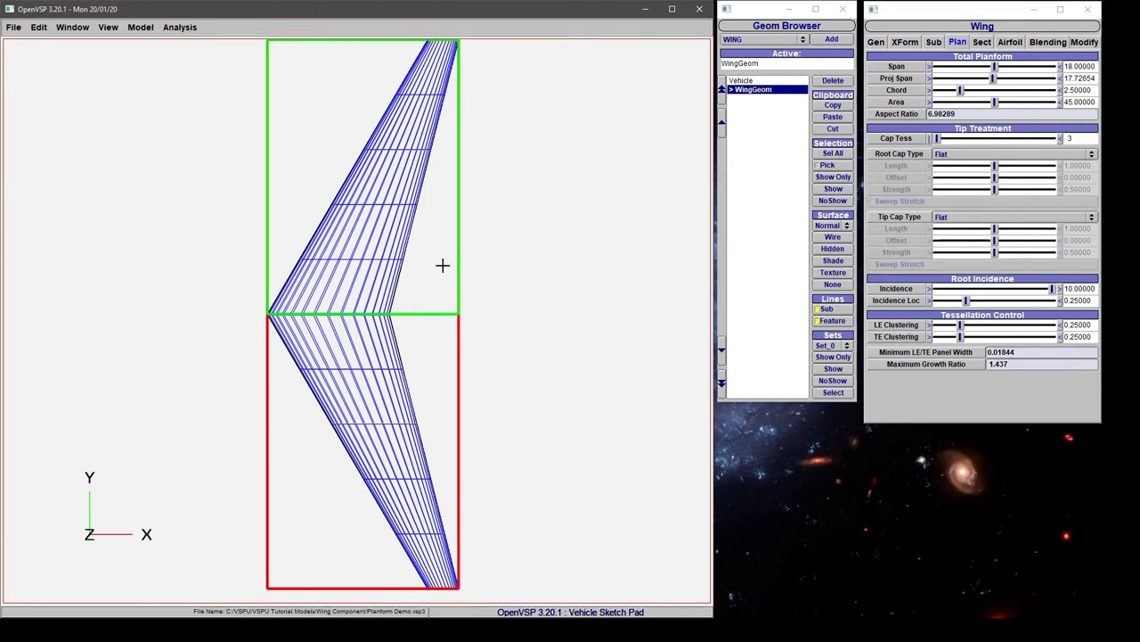
right_drag(443, 265, 445, 290)
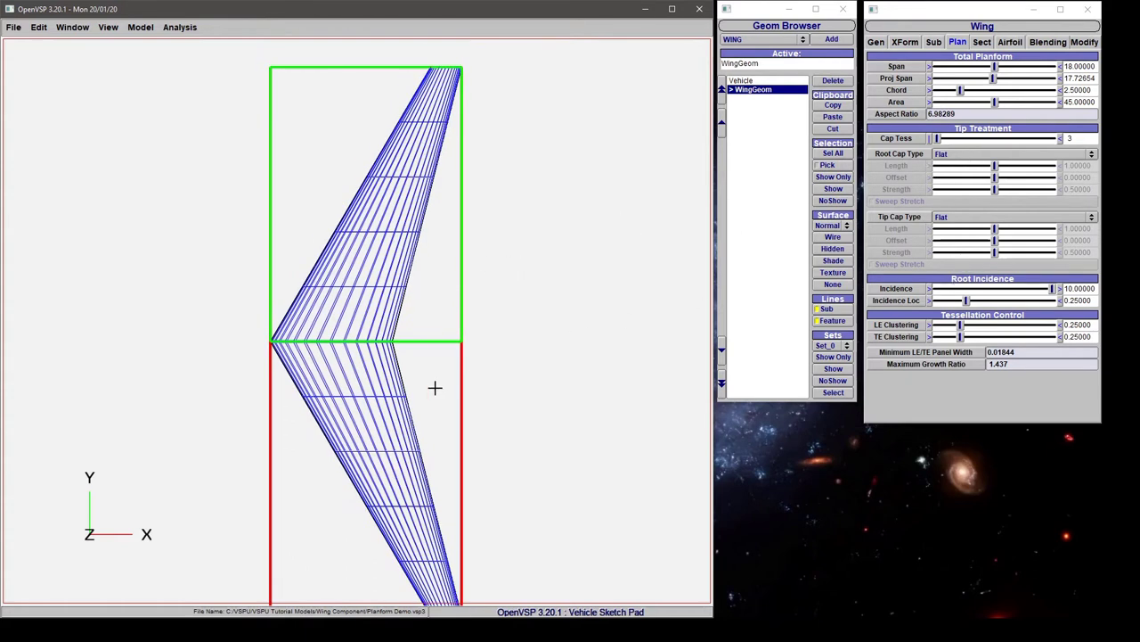
drag(435, 387, 436, 375)
Switch to the side view and zoom in to frame the root airfoil
key(F7)
scroll(384, 311, up, 6)
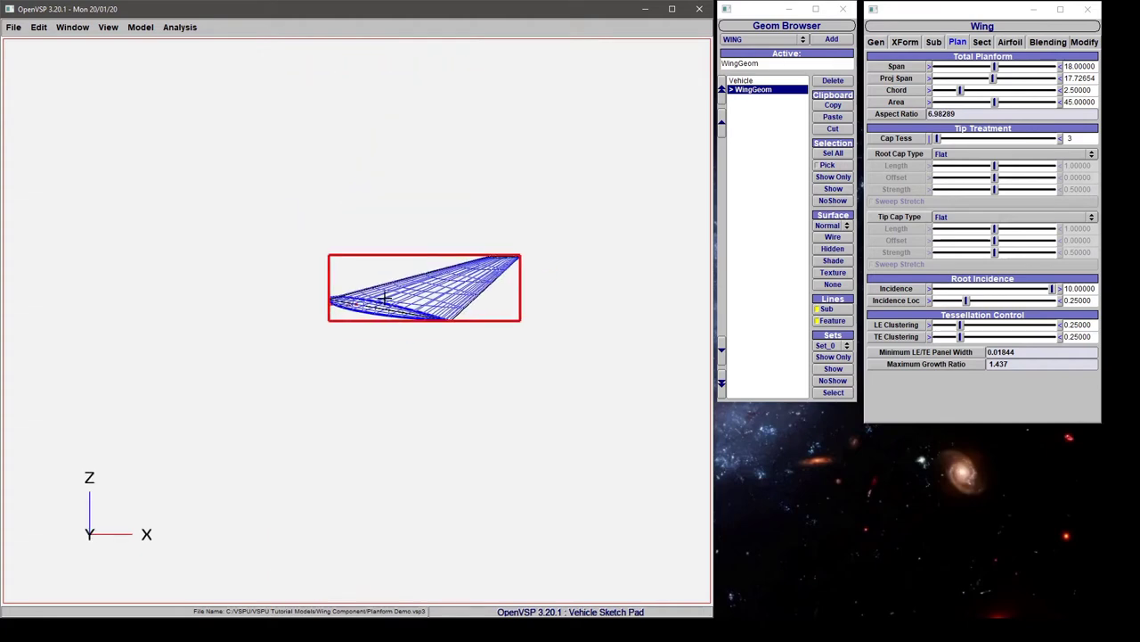
right_drag(463, 316, 266, 326)
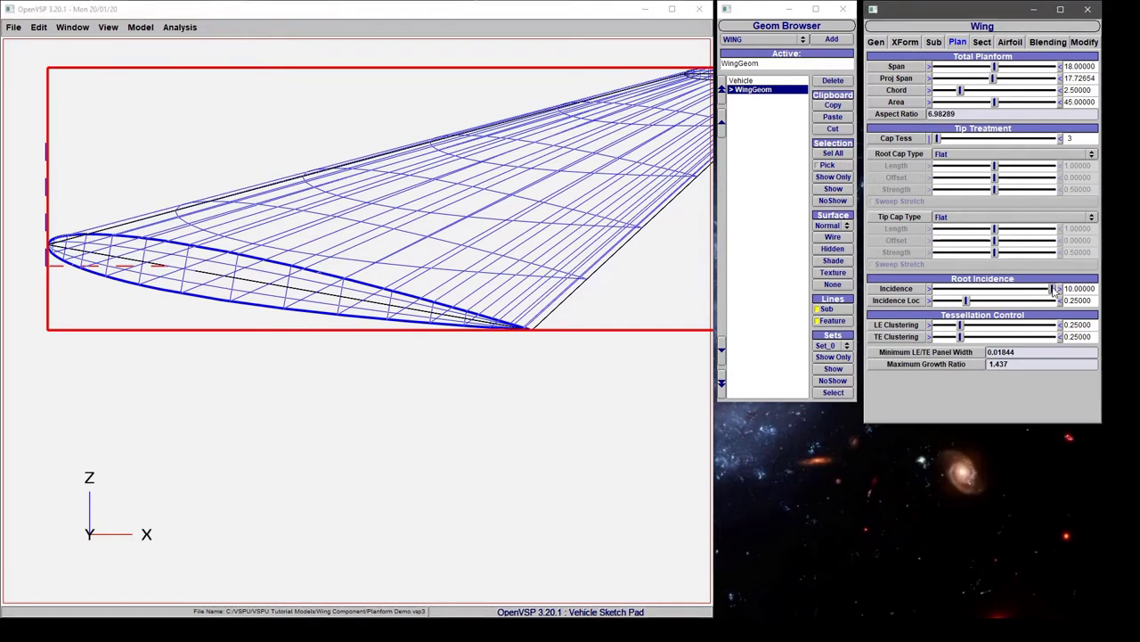
drag(1054, 290, 977, 290)
double_click(1092, 292)
text(0)
key(Return)
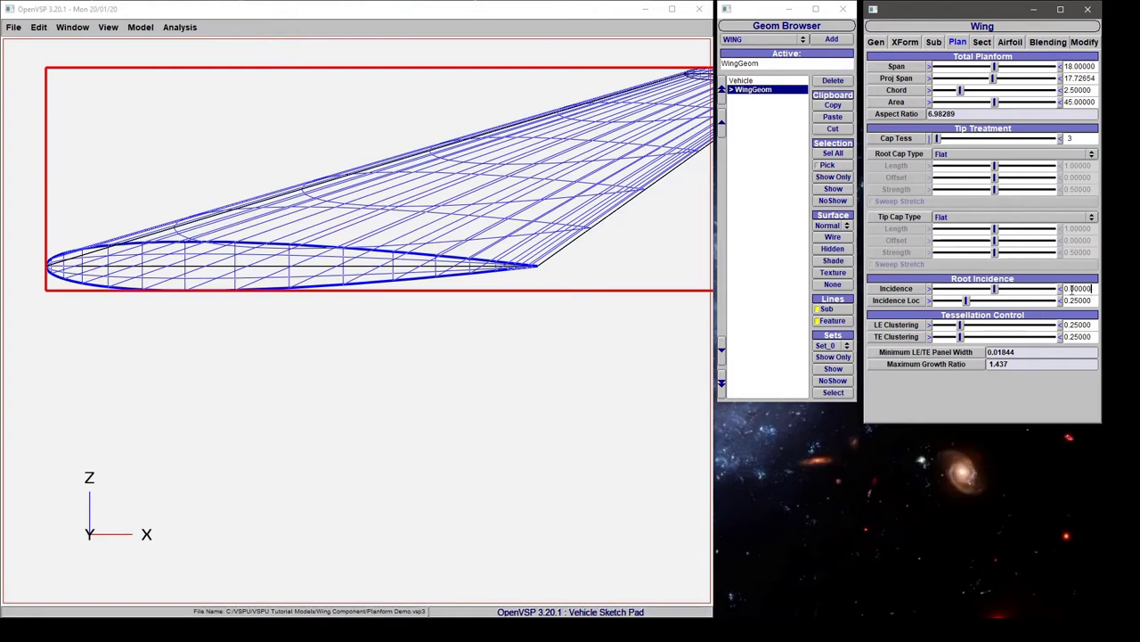
double_click(1072, 289)
text(10)
key(Return)
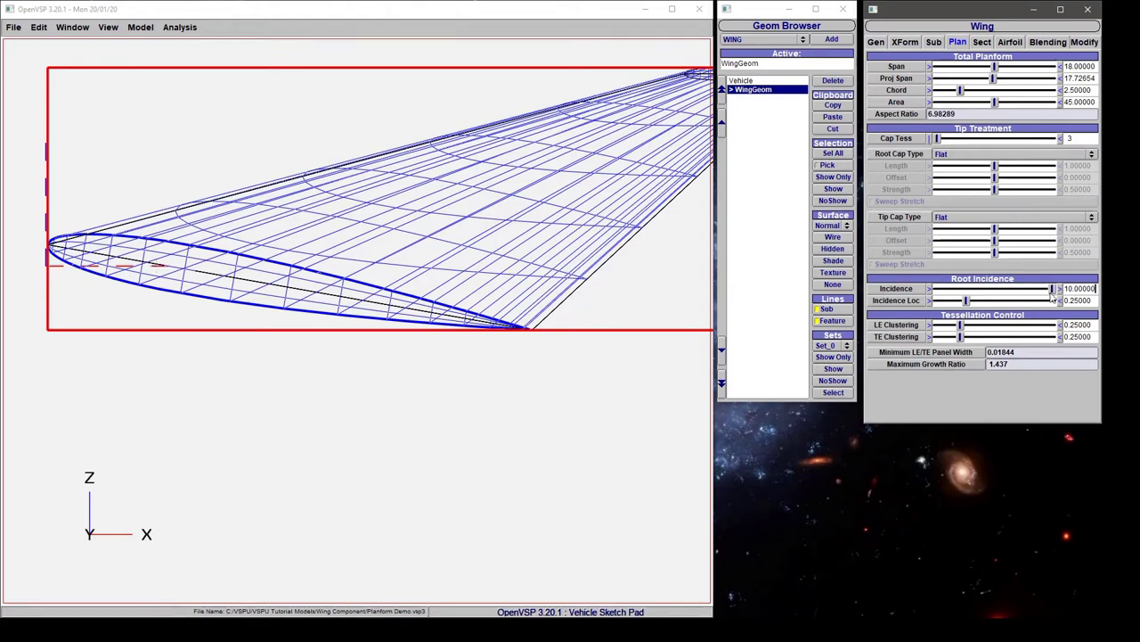
mouse_move(1052, 291)
mouse_down()
mouse_move(926, 292)
mouse_move(1053, 290)
mouse_up()
drag(967, 302, 932, 301)
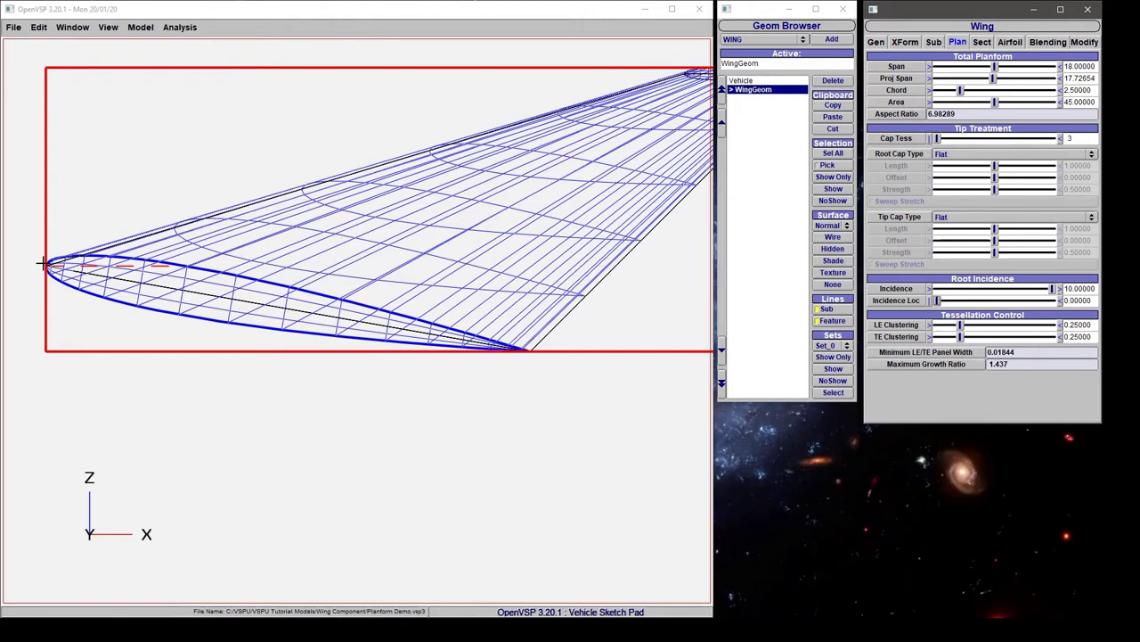
mouse_move(1053, 290)
mouse_down()
mouse_move(917, 291)
mouse_move(1037, 297)
mouse_up()
drag(939, 302, 1130, 311)
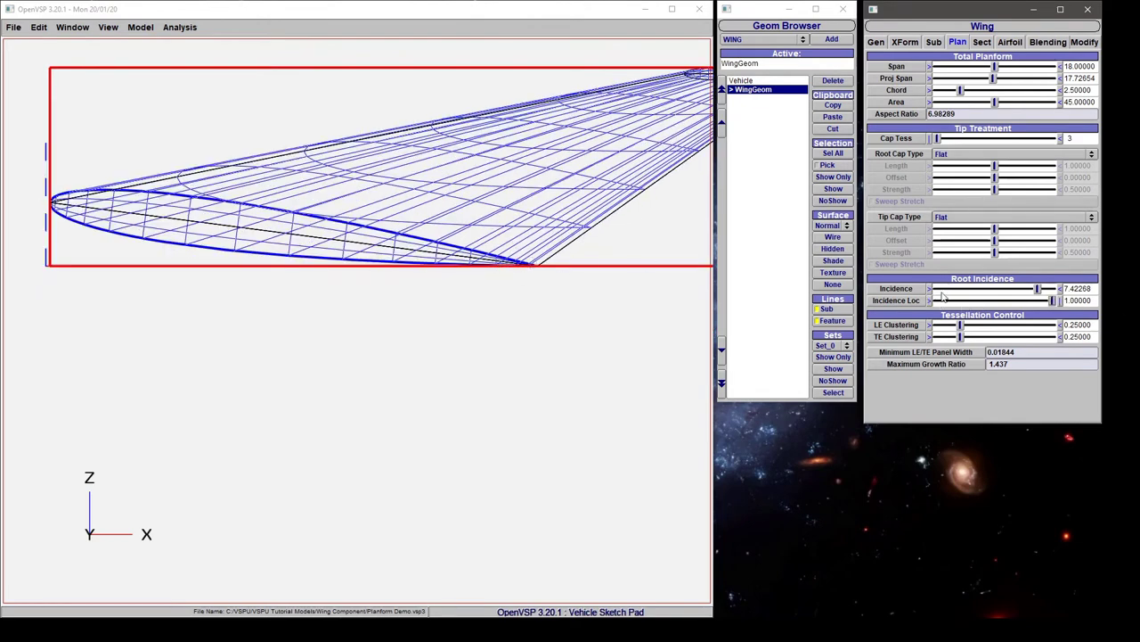
triple_click(1073, 300)
text(0.25)
key(Return)
triple_click(1088, 288)
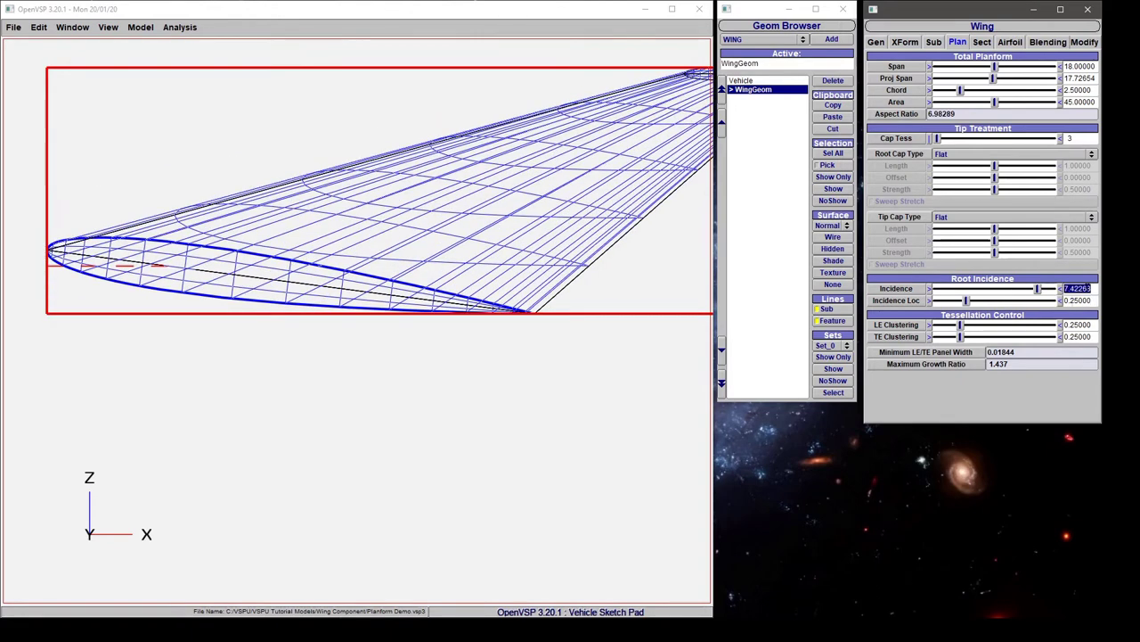
text(10)
key(Return)
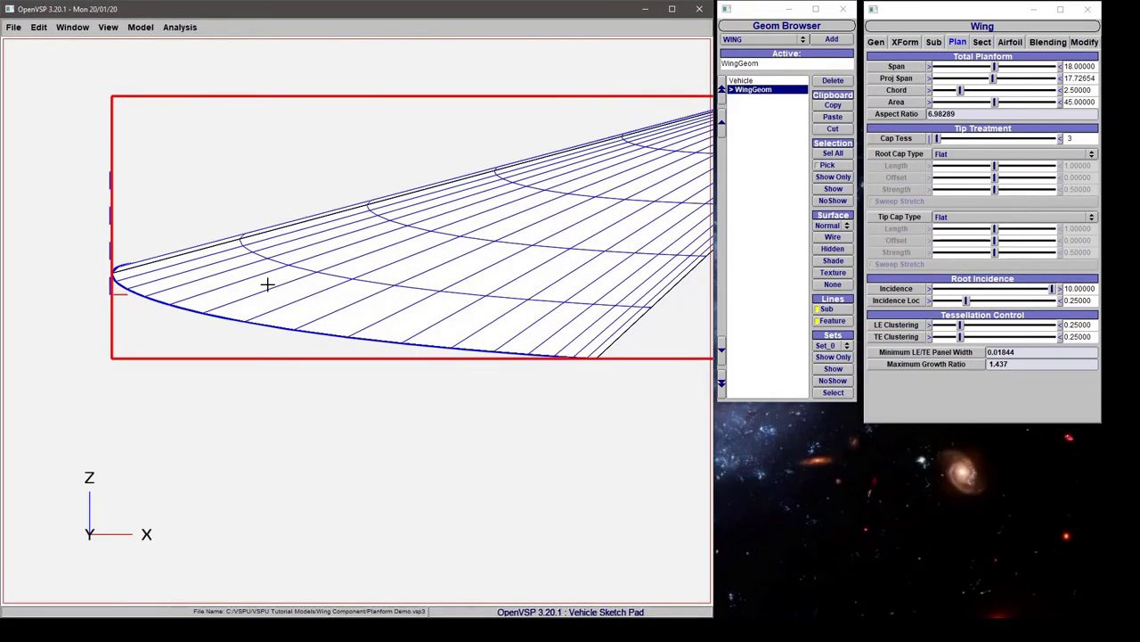
Lower LE Clustering to about 0.039, orbiting around the wing root to watch the leading-edge panels
drag(190, 282, 354, 330)
right_drag(353, 330, 407, 377)
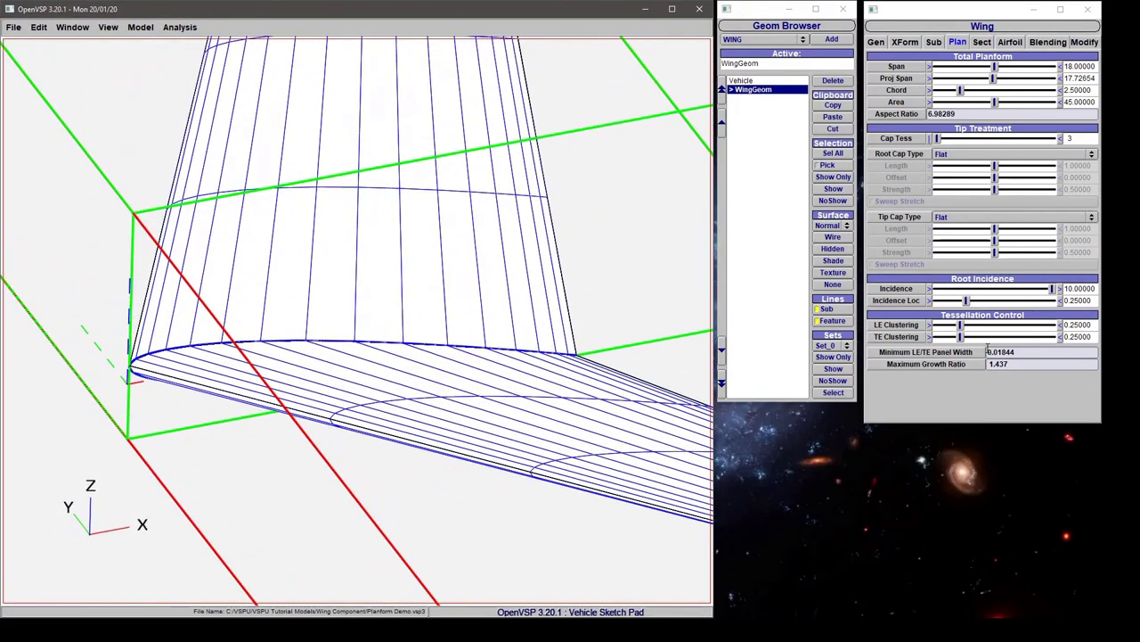
drag(962, 330, 950, 328)
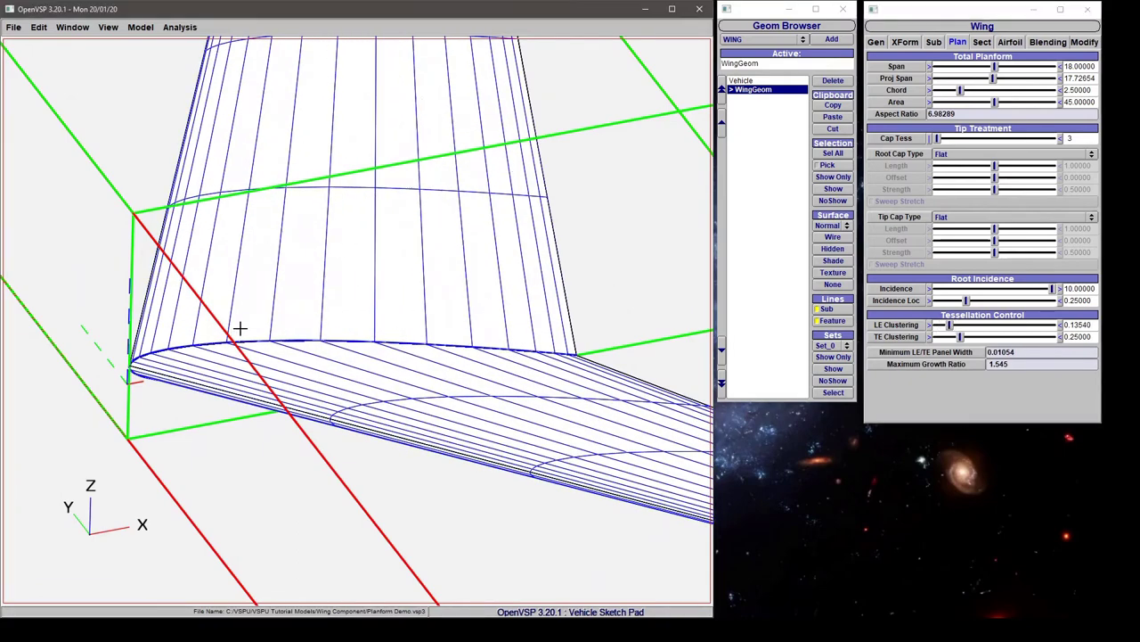
mouse_move(237, 326)
mouse_down()
mouse_move(277, 304)
mouse_move(258, 329)
mouse_up()
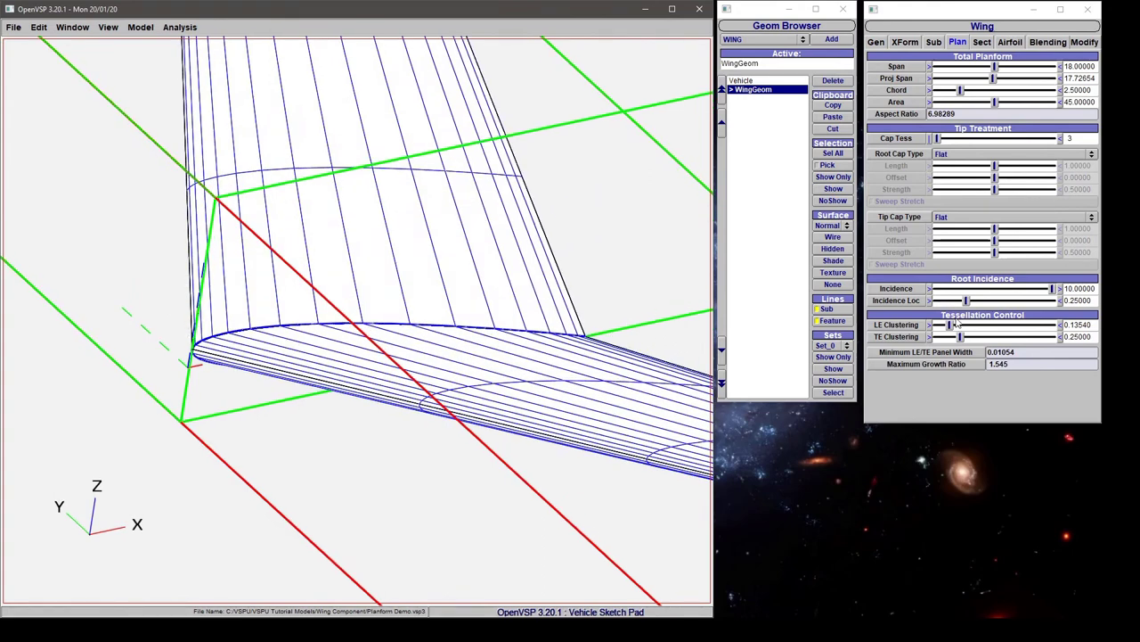
drag(950, 327, 940, 328)
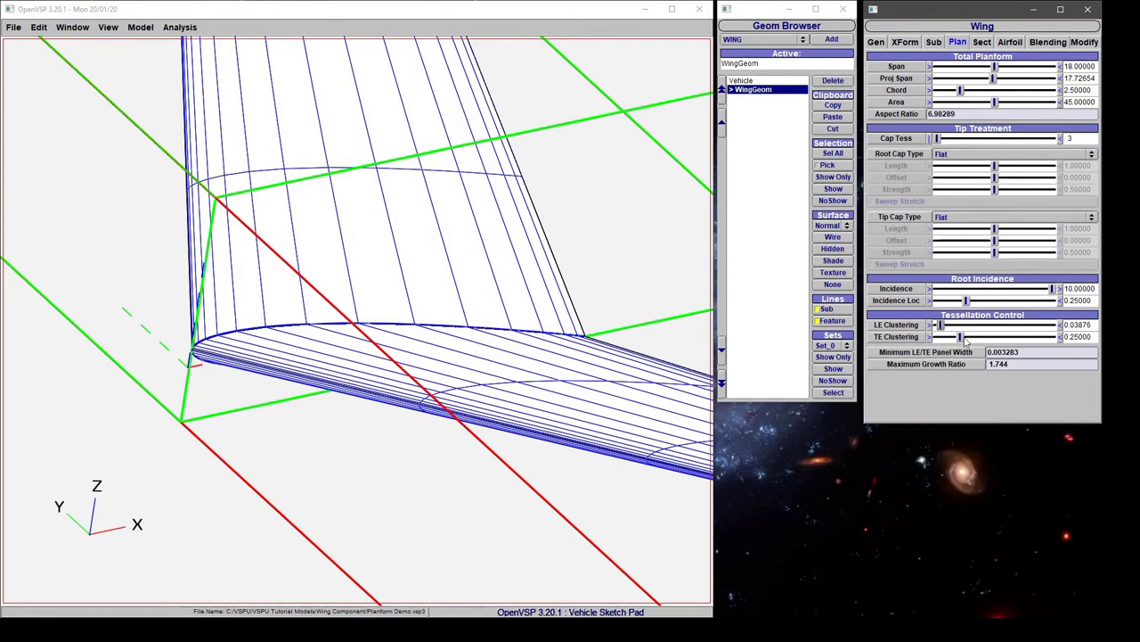
scroll(525, 338, up, 5)
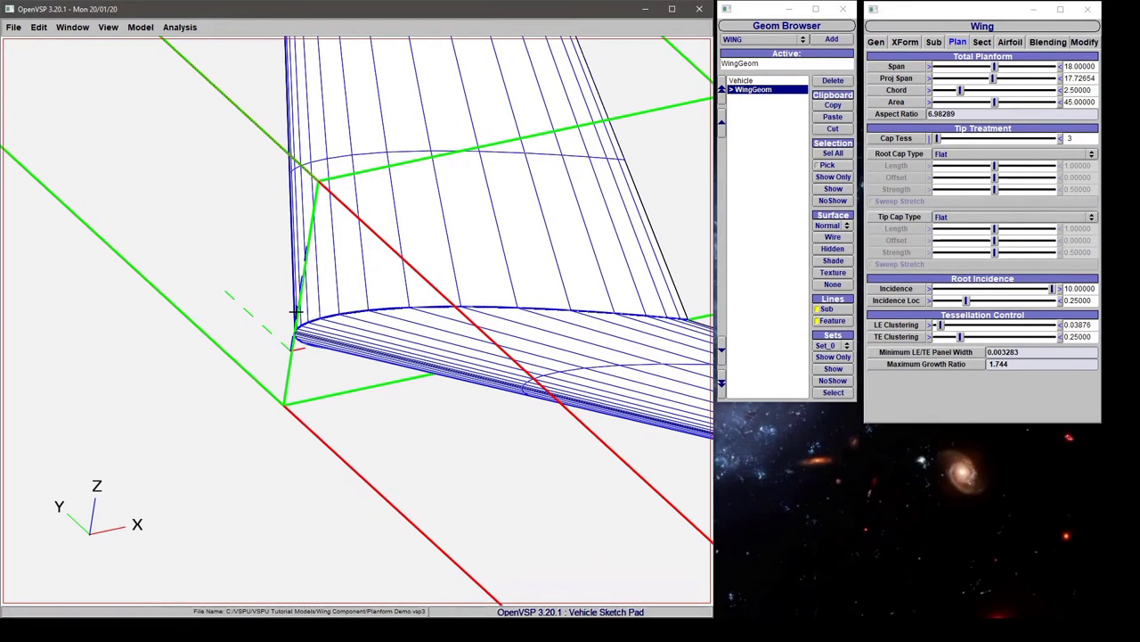
scroll(384, 348, down, 2)
drag(384, 348, 288, 361)
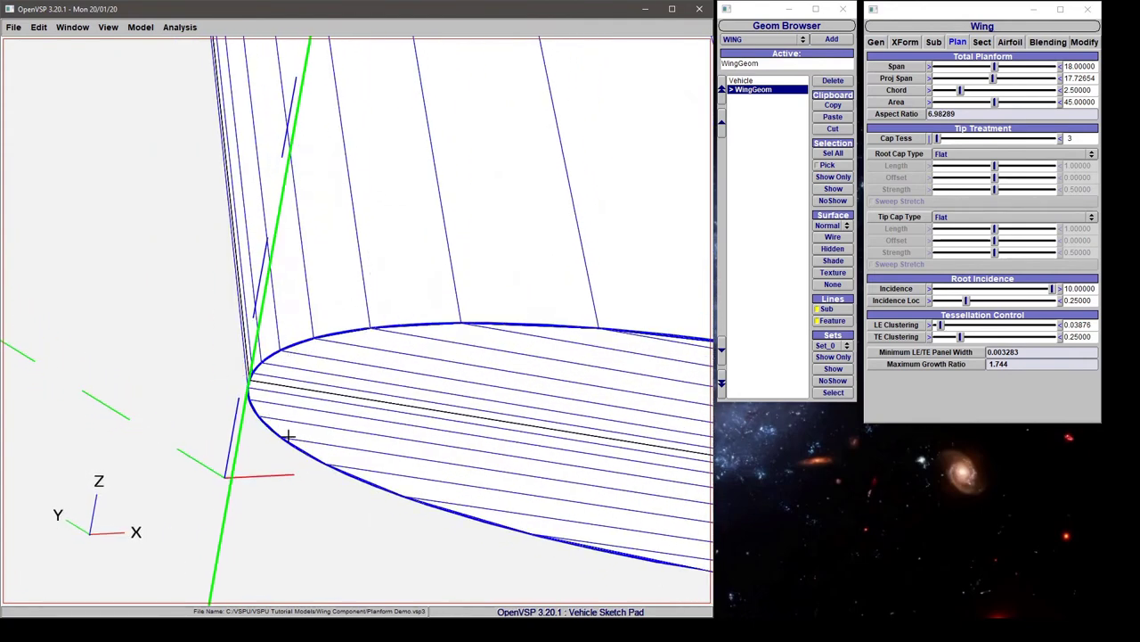
Try LE Clustering 1 and rotate to inspect the coarser mesh
double_click(1080, 325)
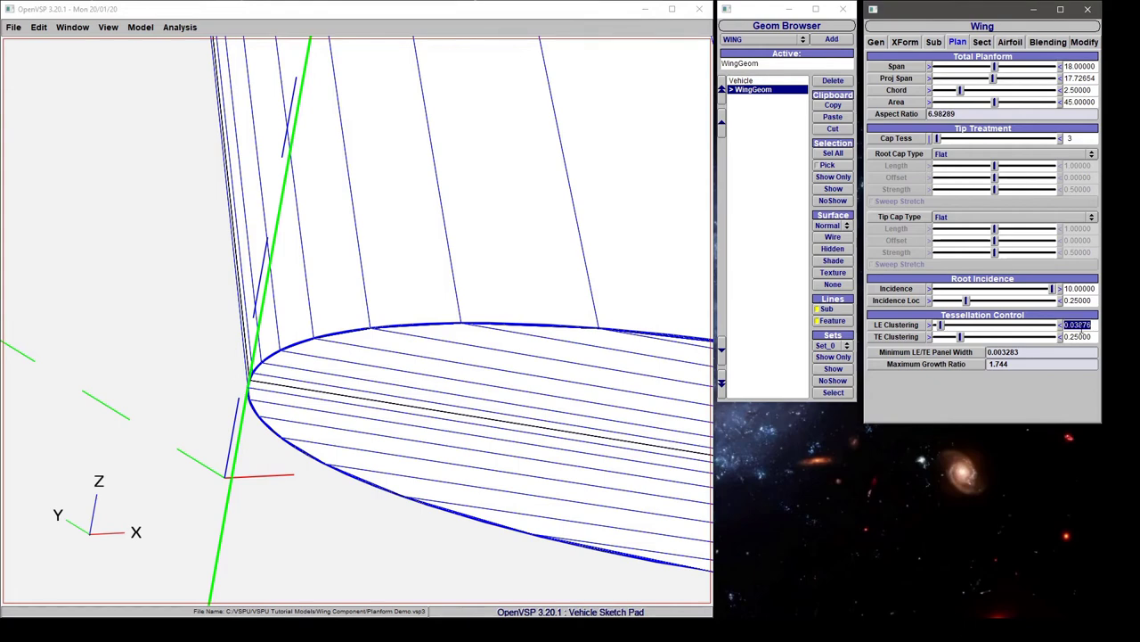
text(1)
key(Return)
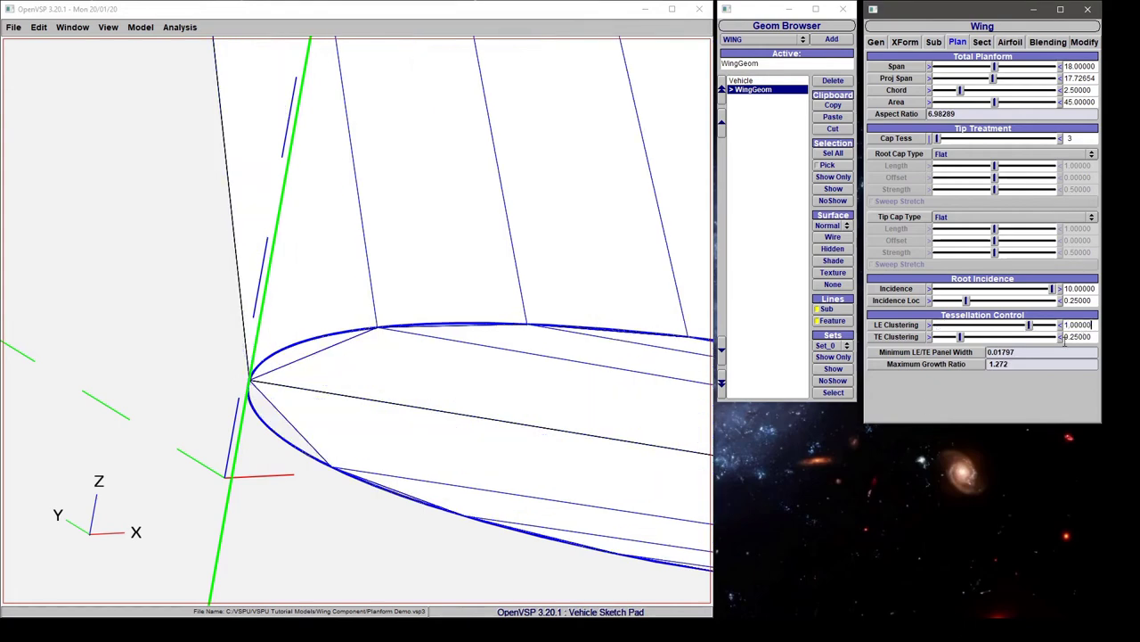
drag(282, 356, 295, 318)
Change LE Clustering to 0.2
click(1072, 325)
triple_click(1074, 326)
text(0.2)
key(Return)
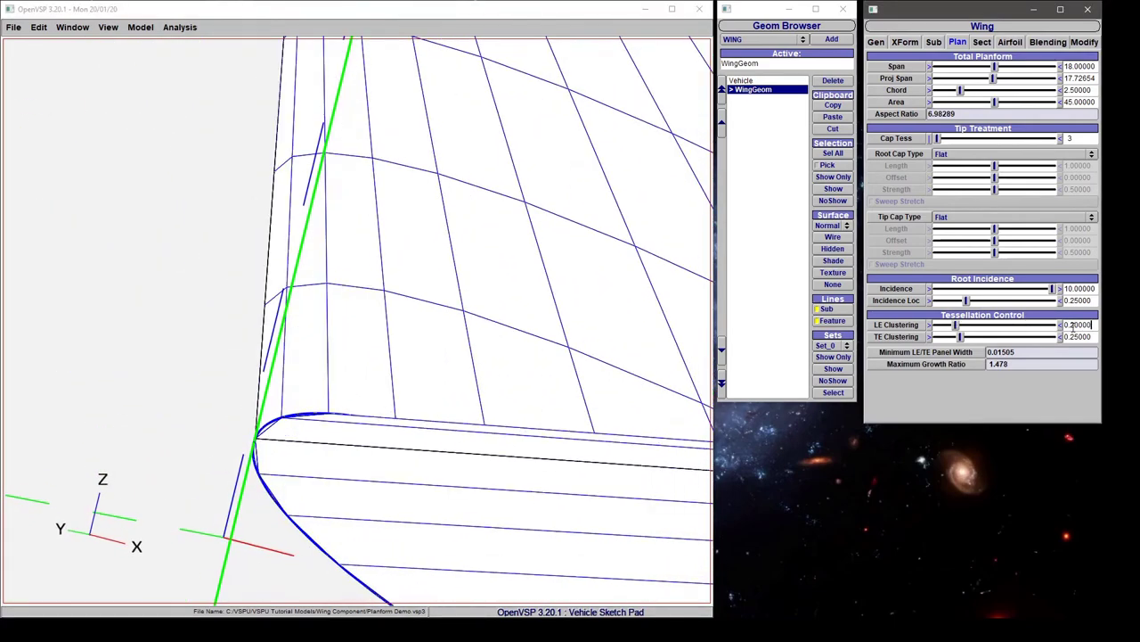
Settle on LE Clustering 0.1 and pan out to show the whole wing root
triple_click(1073, 325)
text(0.1)
key(Return)
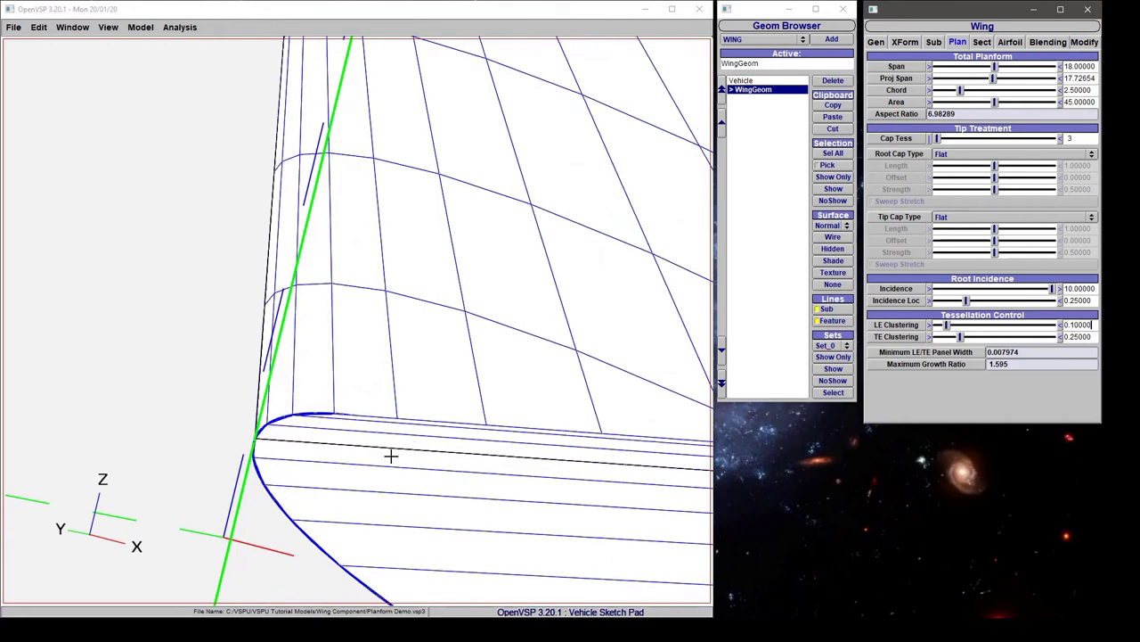
scroll(390, 456, down, 5)
right_drag(400, 395, 266, 381)
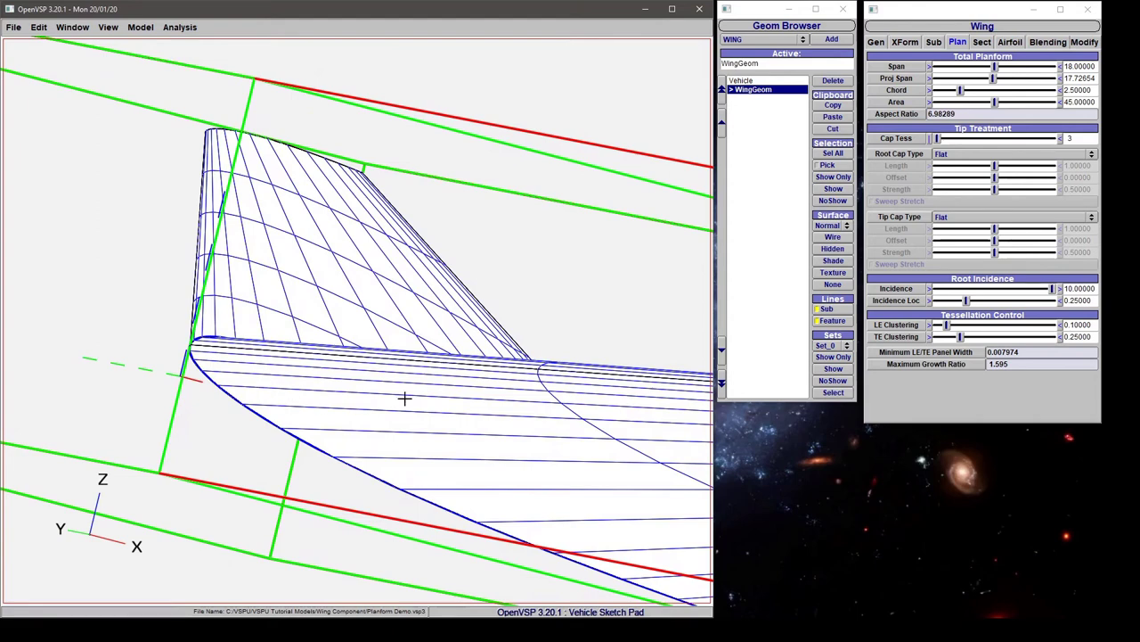
click(906, 41)
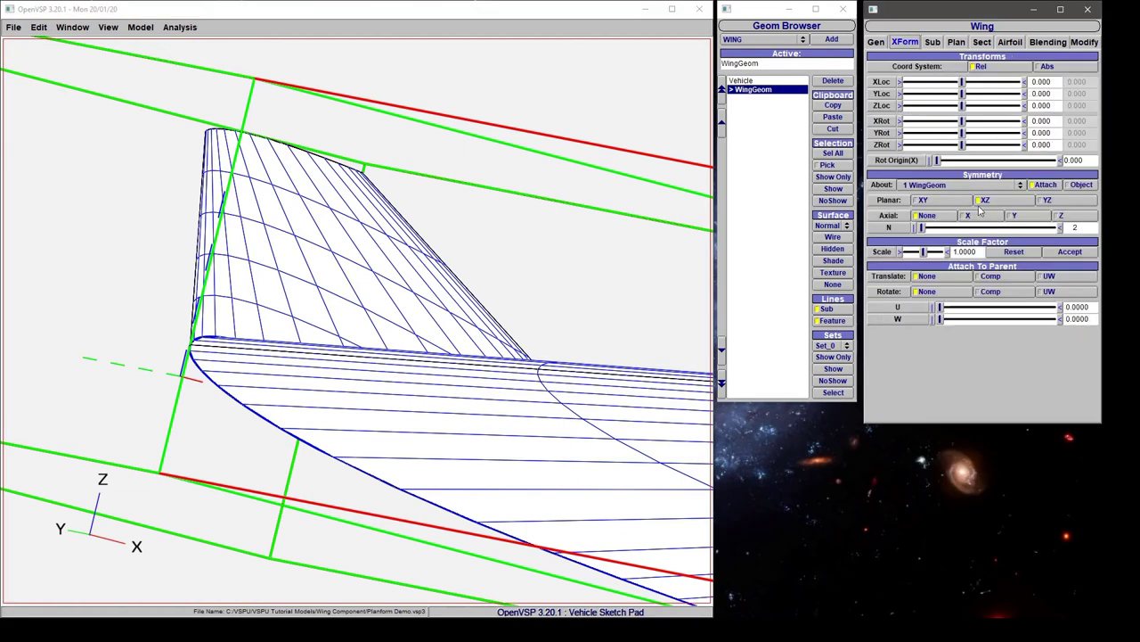
Raise the wing's Cap Tess from 3 to 7 and rotate to face the root section
click(965, 42)
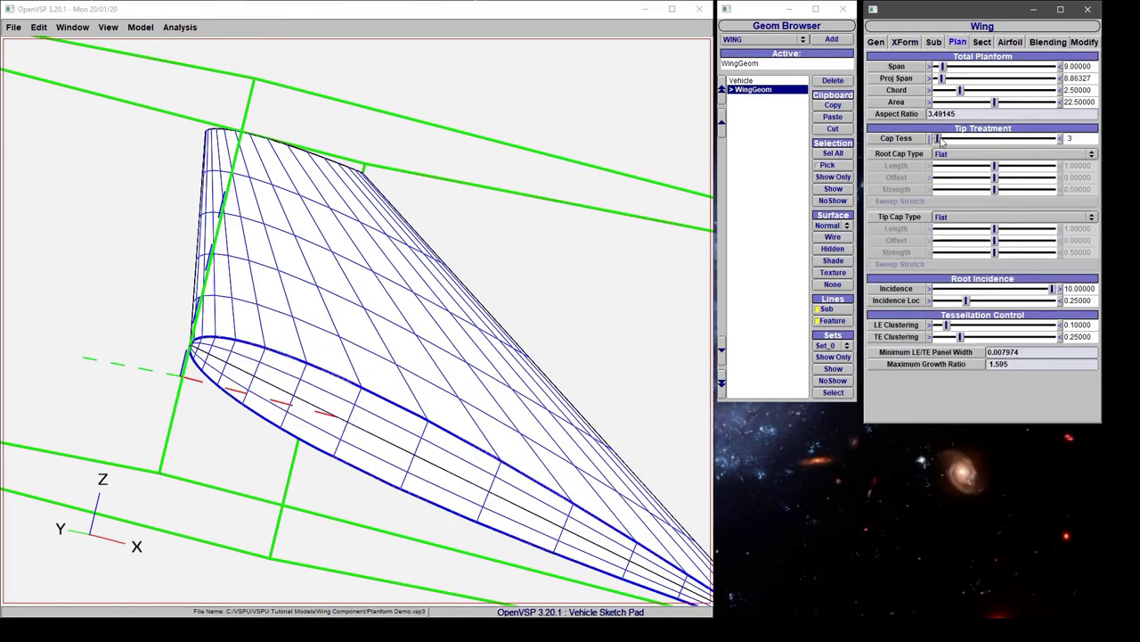
drag(938, 139, 980, 139)
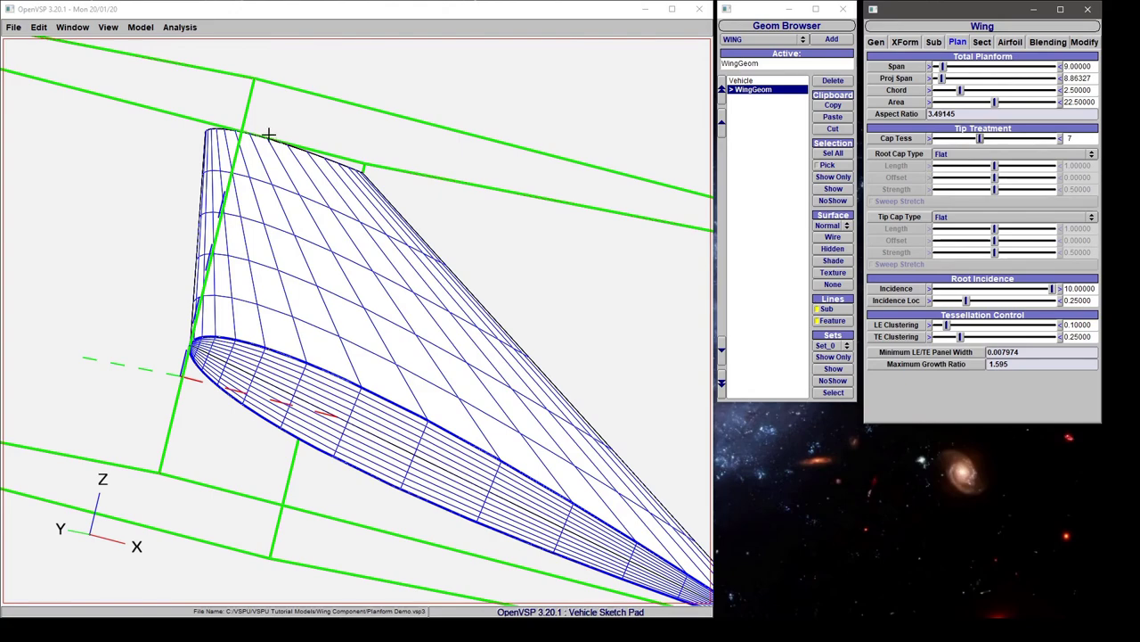
right_drag(252, 295, 129, 326)
drag(129, 326, 367, 420)
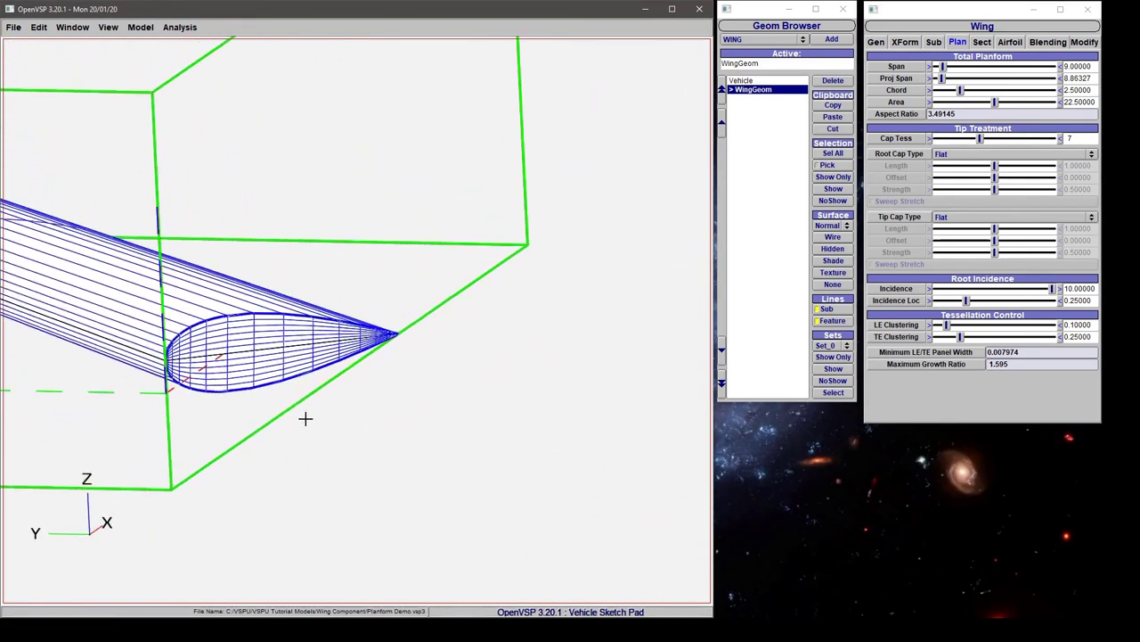
right_drag(306, 418, 318, 425)
Set the Root Cap Type to Round and orbit around the rounded root
click(952, 157)
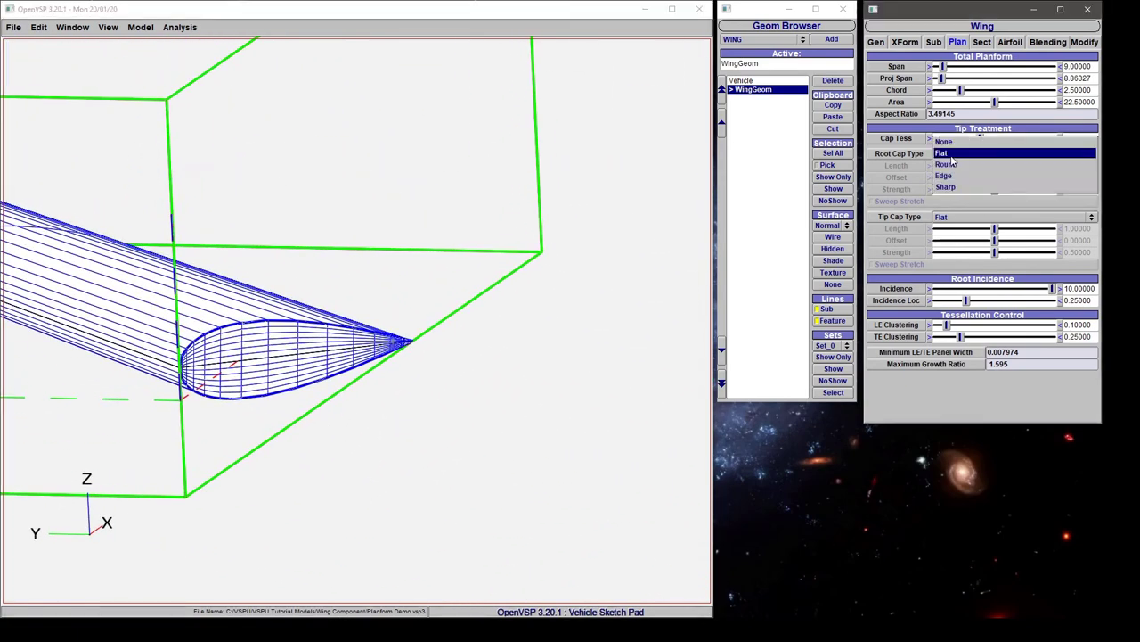
click(952, 165)
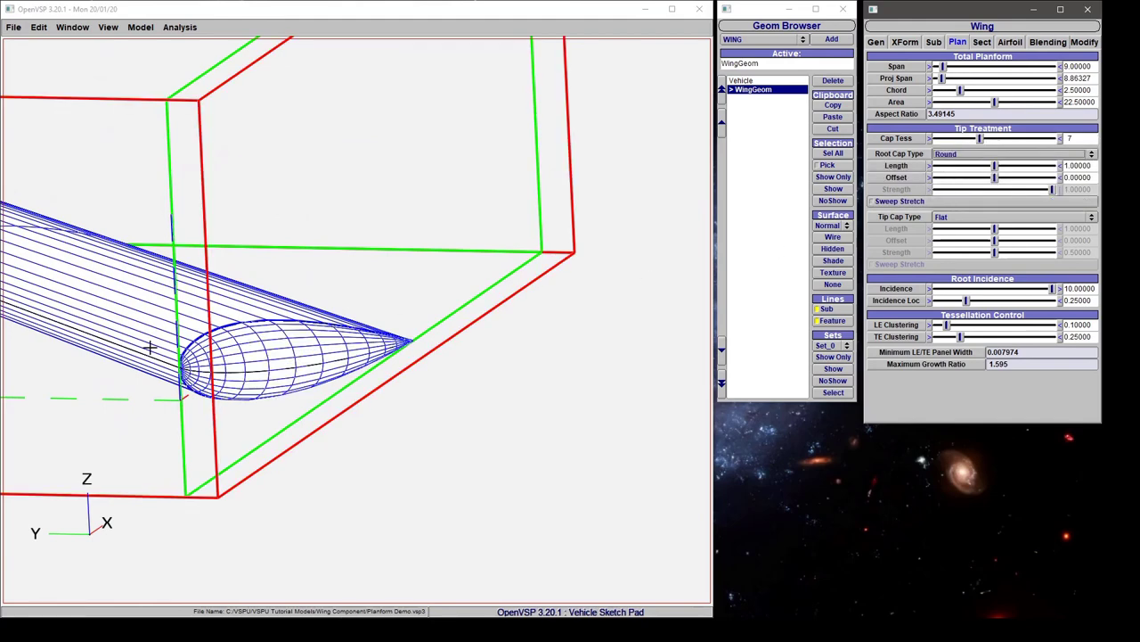
drag(148, 343, 267, 315)
scroll(269, 317, up, 4)
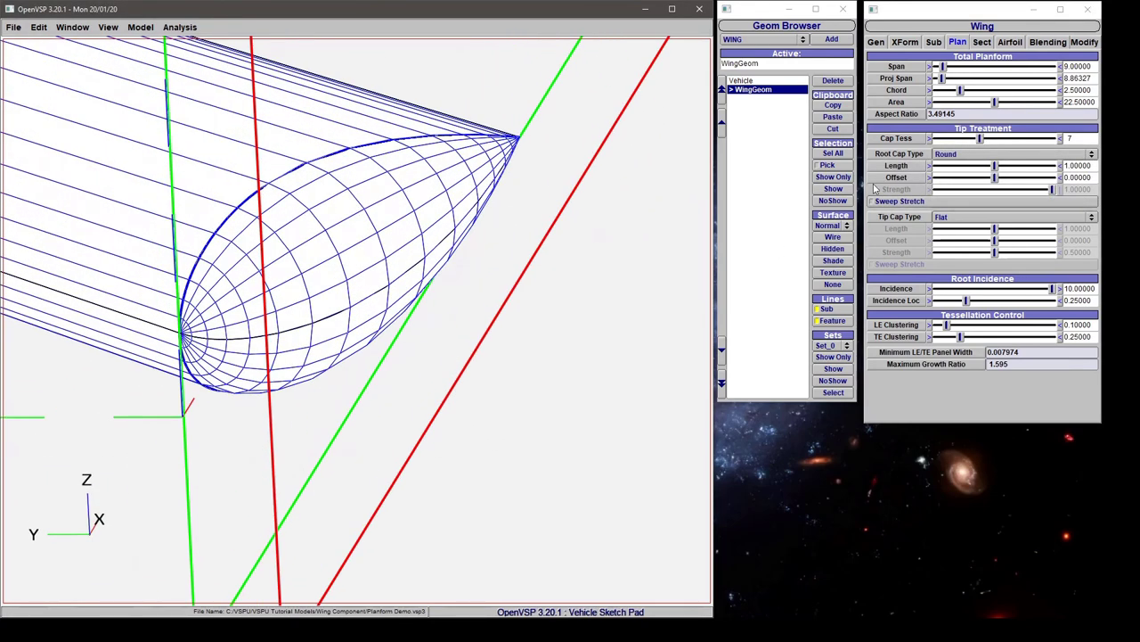
Raise Cap Tess from 7 to 11 and centre the root cap in view
click(981, 139)
drag(981, 139, 1026, 142)
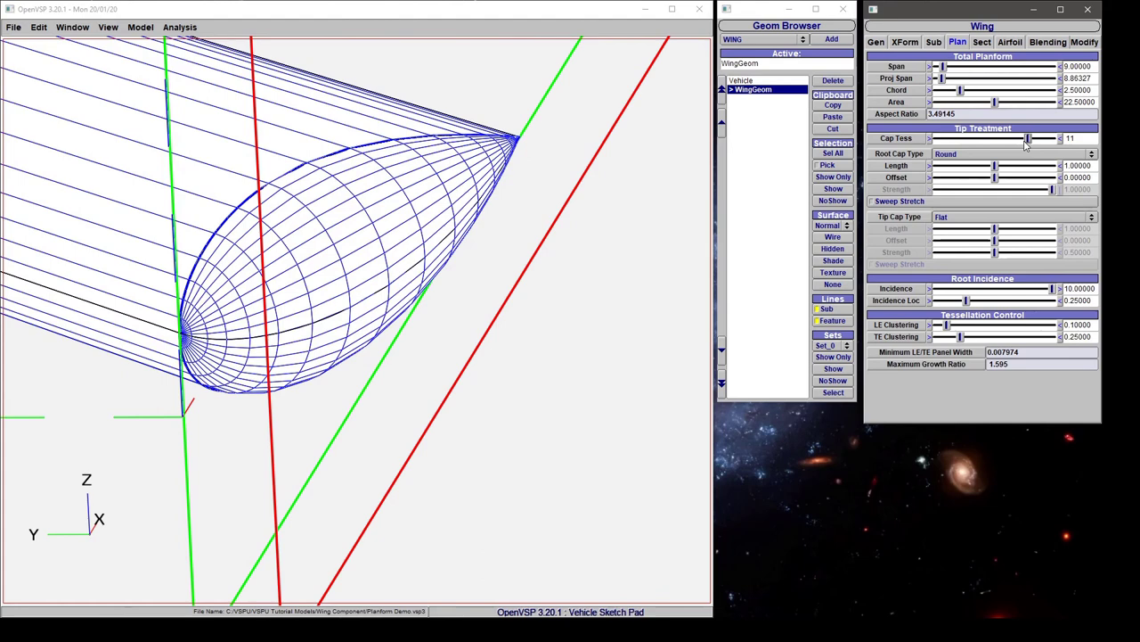
right_drag(423, 259, 484, 234)
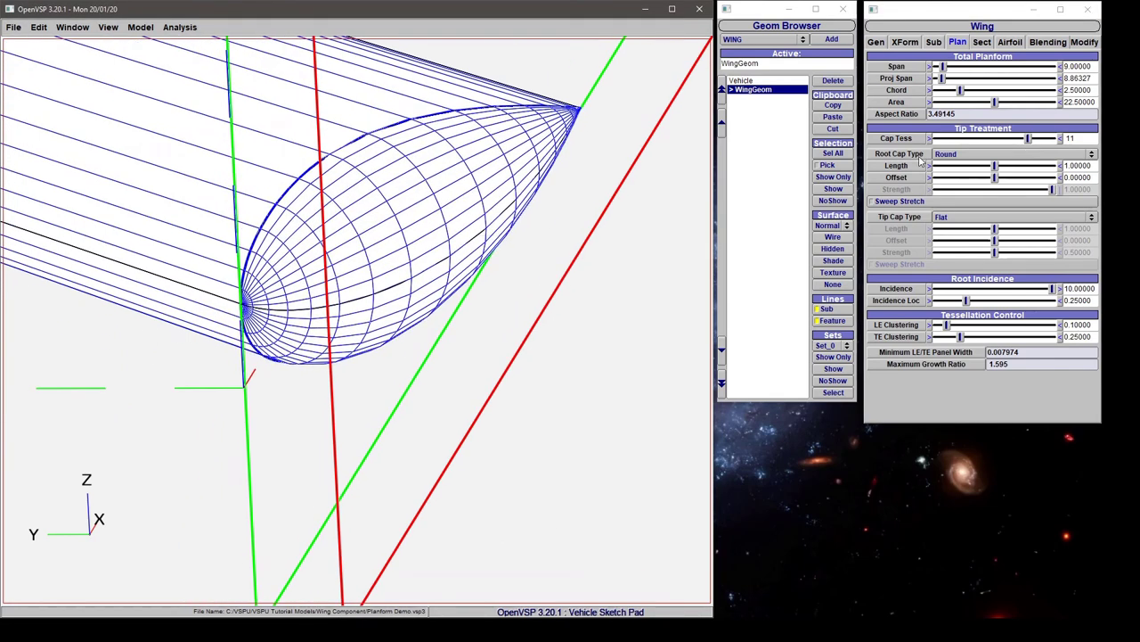